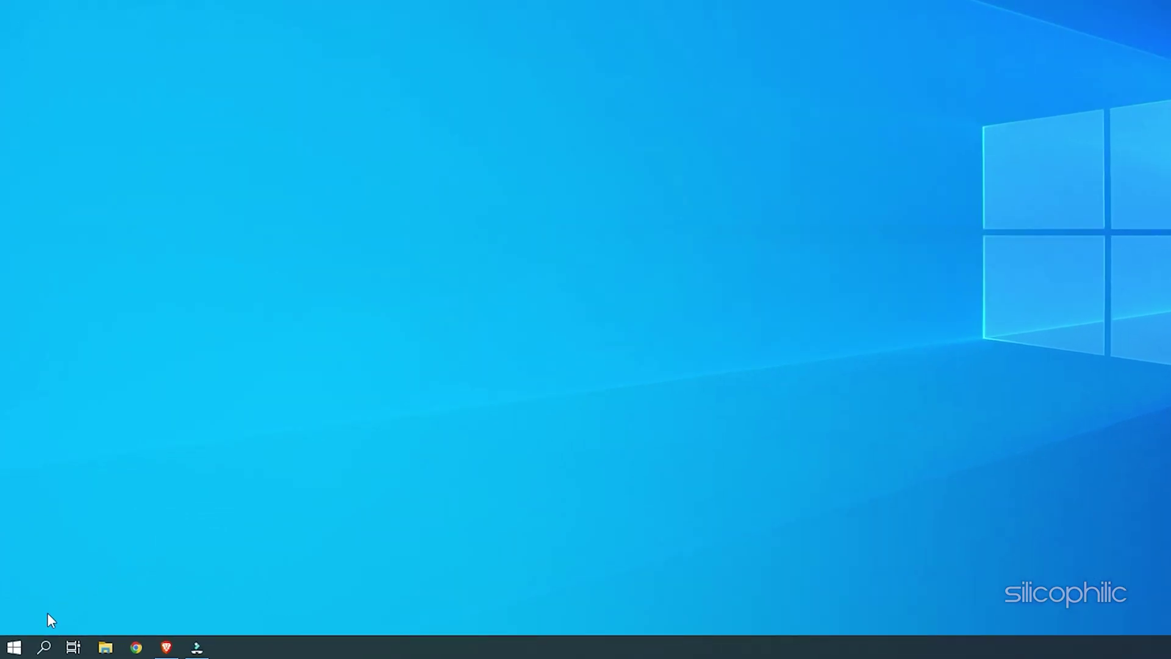
Launch Steam from the Start menu and switch to the game Library
click(12, 649)
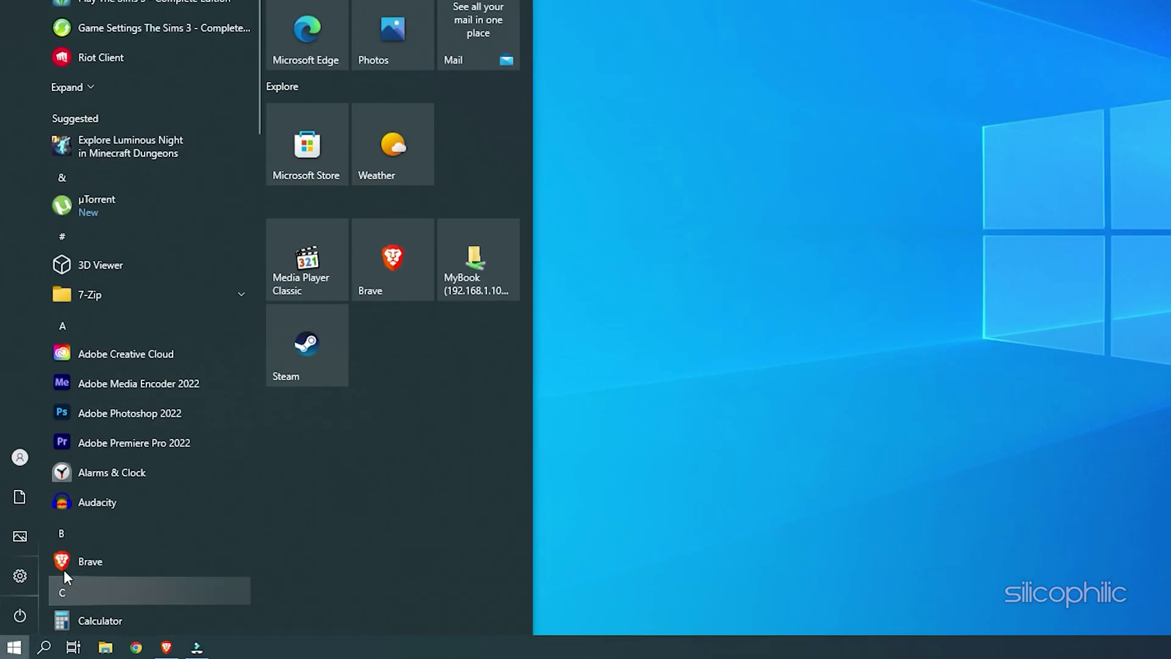
click(320, 339)
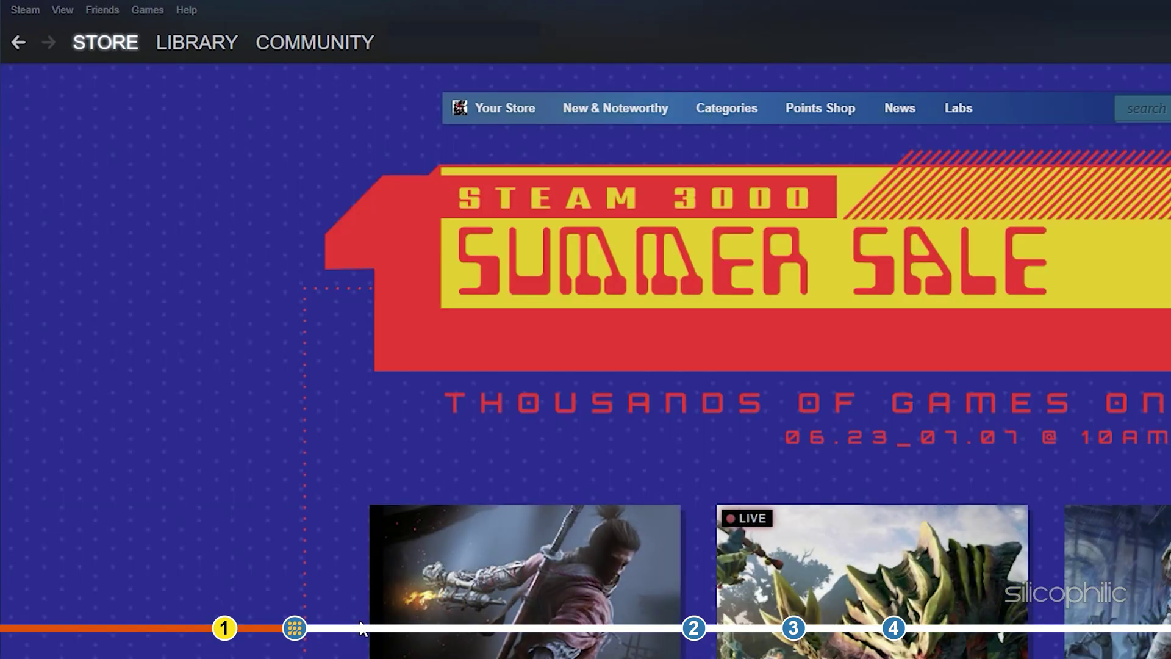
mouse_move(173, 44)
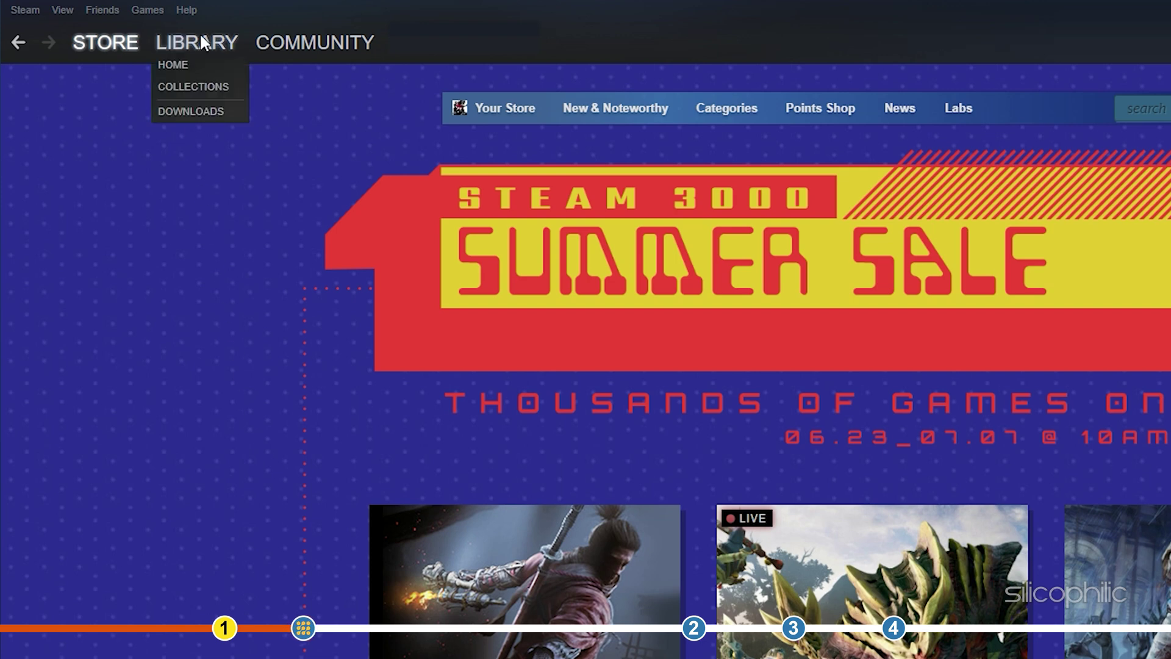
click(223, 33)
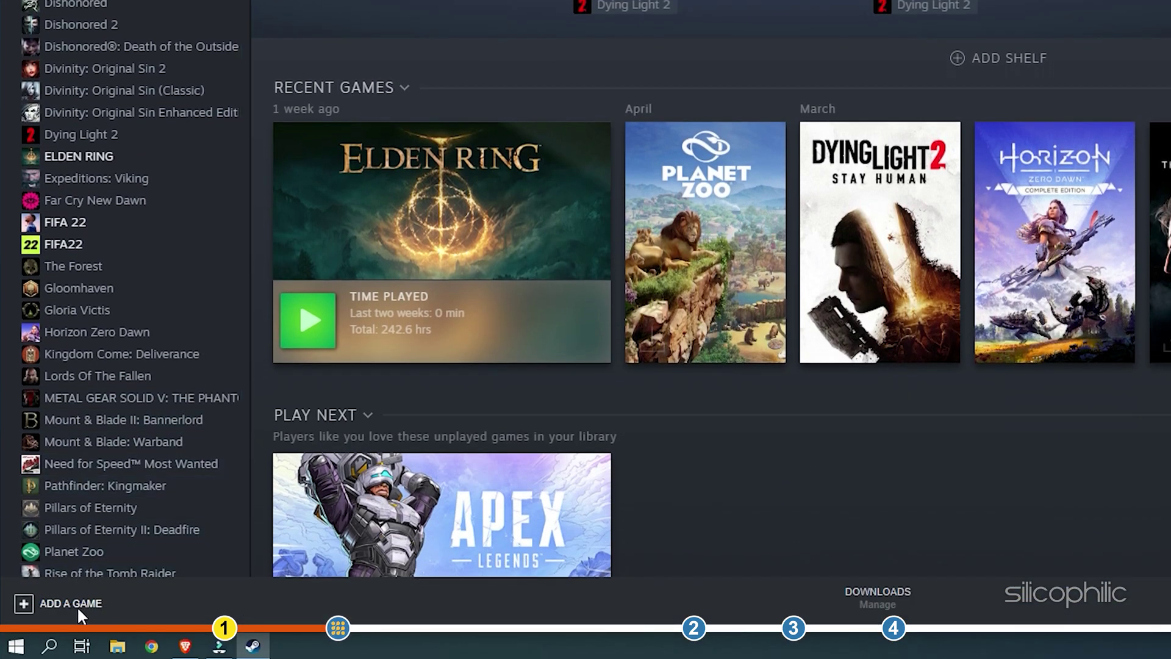
Start adding a non-Steam game and browse to Program Files (x86)\Steam\steamapps\common\FIFA 22
click(77, 606)
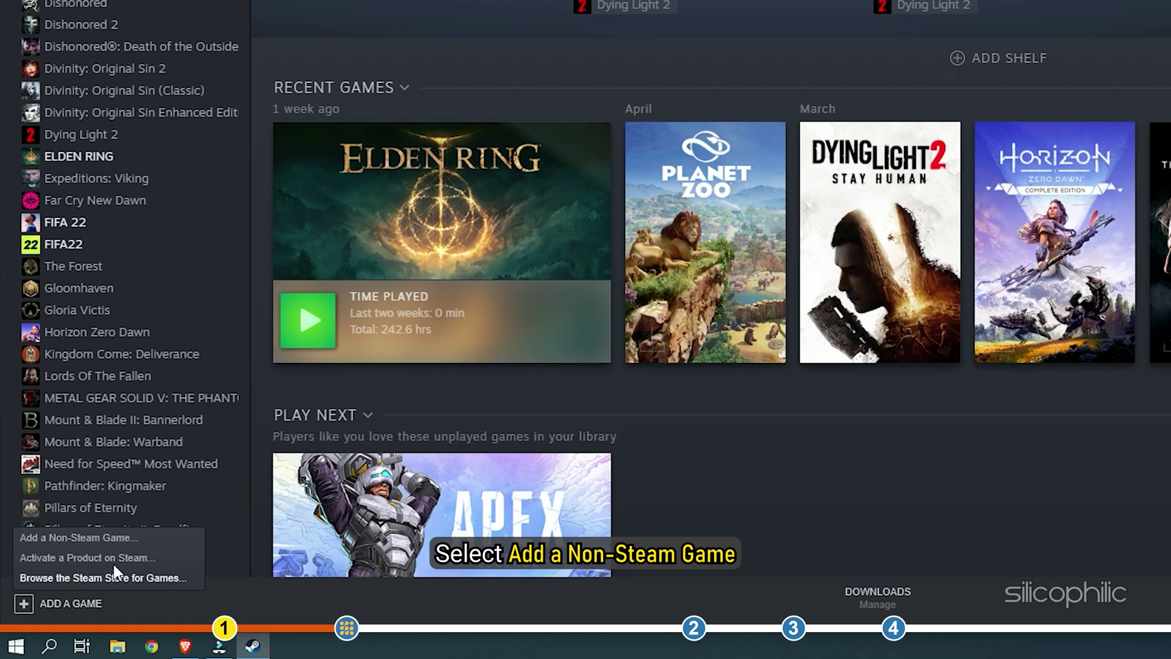
click(122, 536)
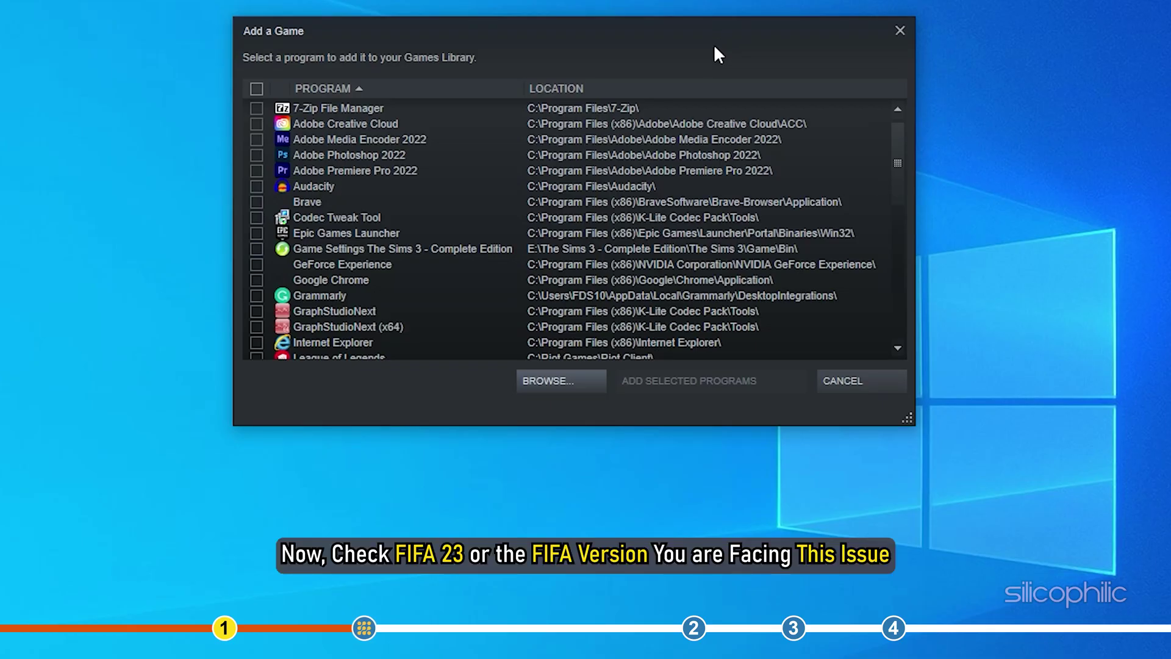
click(584, 380)
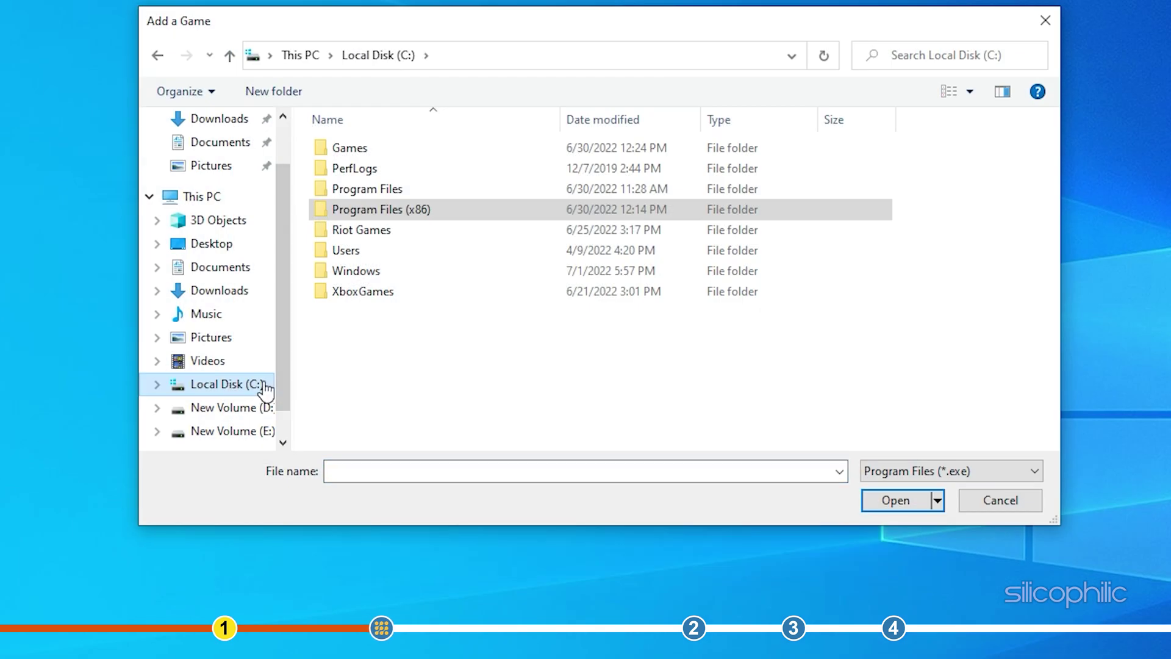
click(452, 212)
double_click(452, 212)
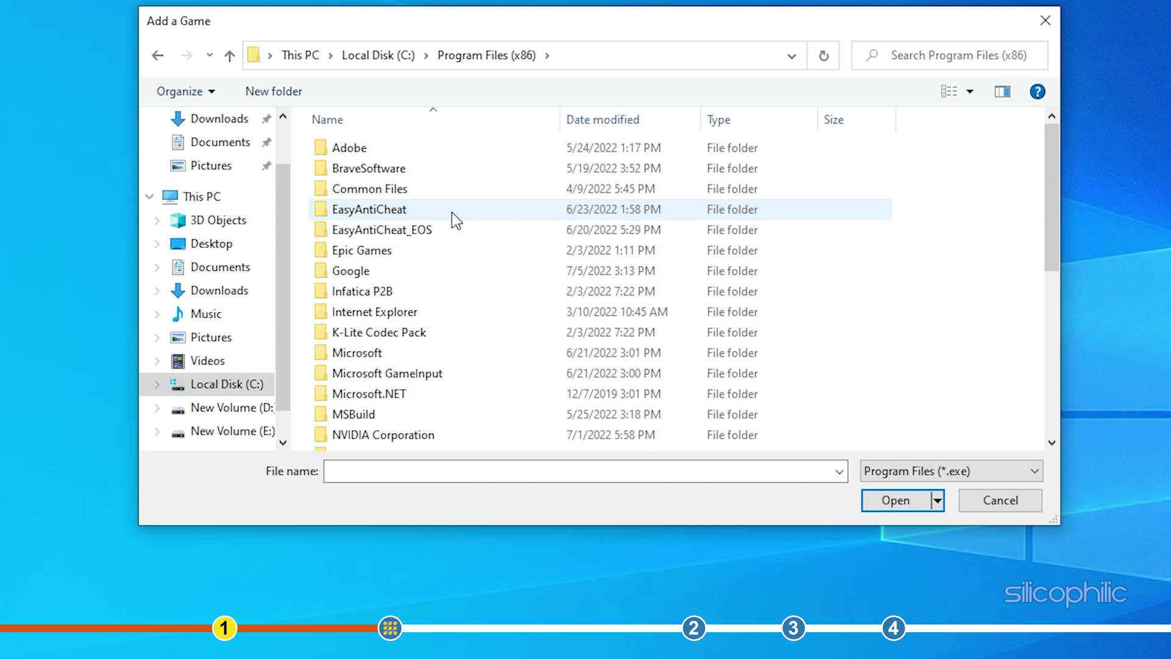
scroll(452, 213, down, 6)
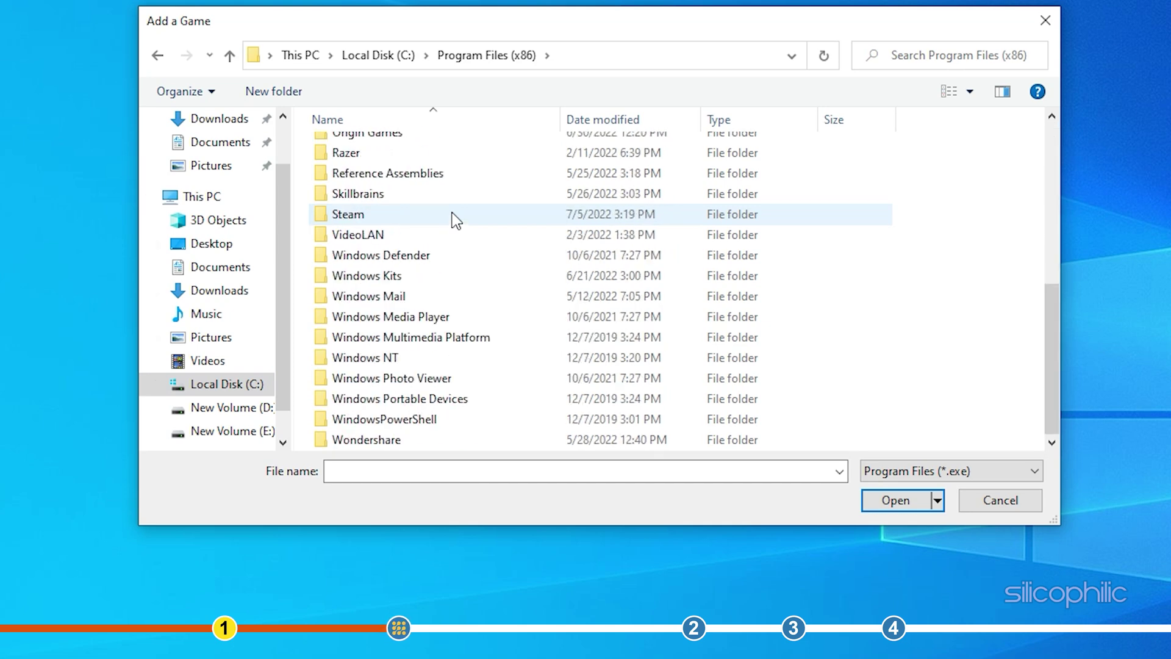
double_click(452, 213)
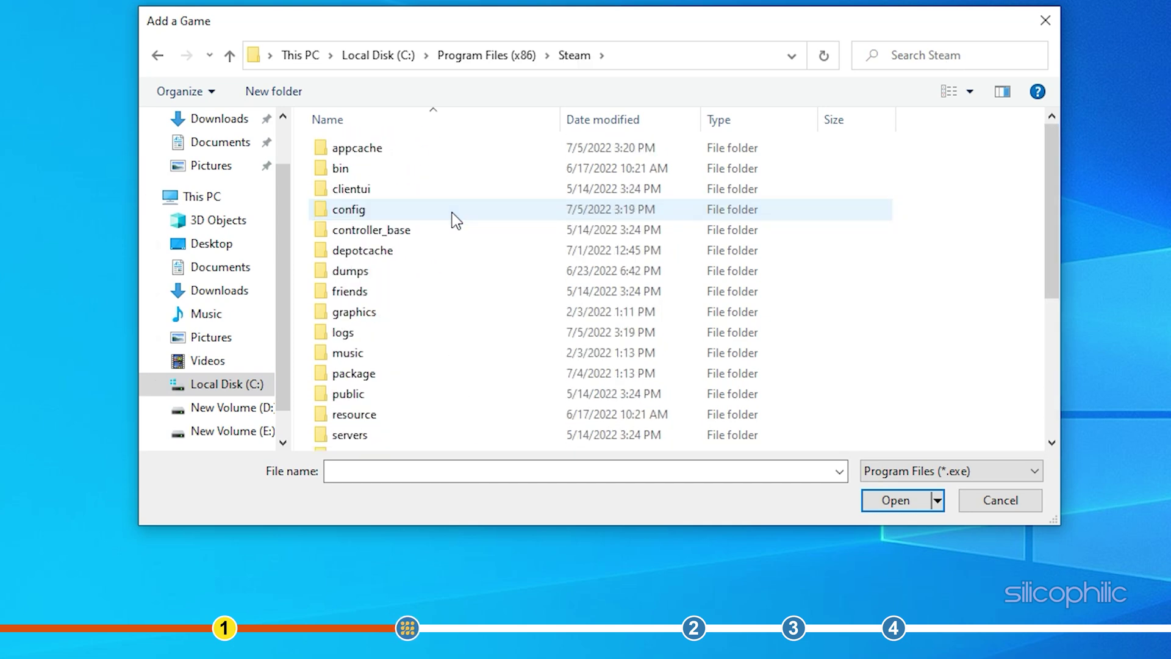
scroll(452, 213, down, 4)
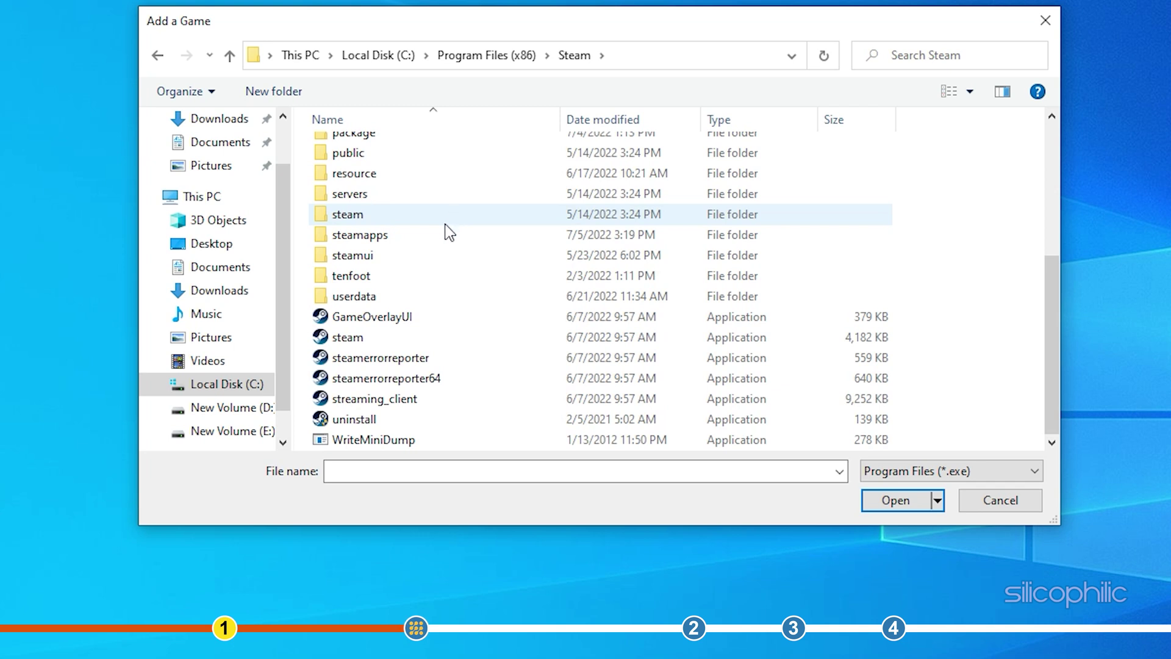
double_click(441, 235)
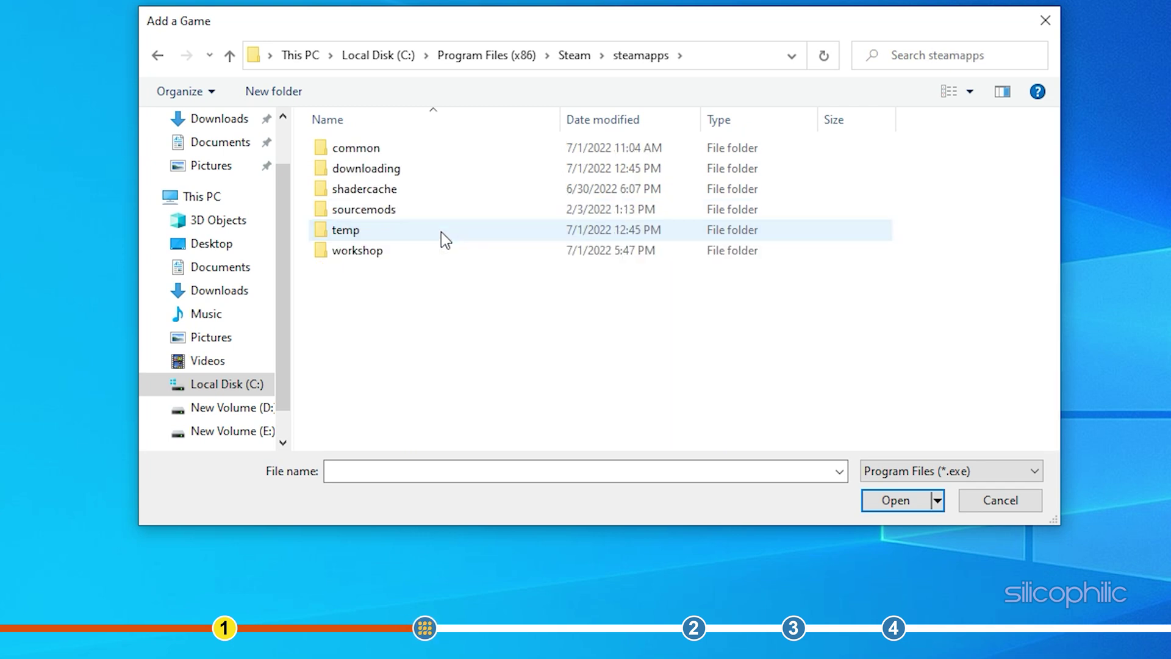
double_click(428, 147)
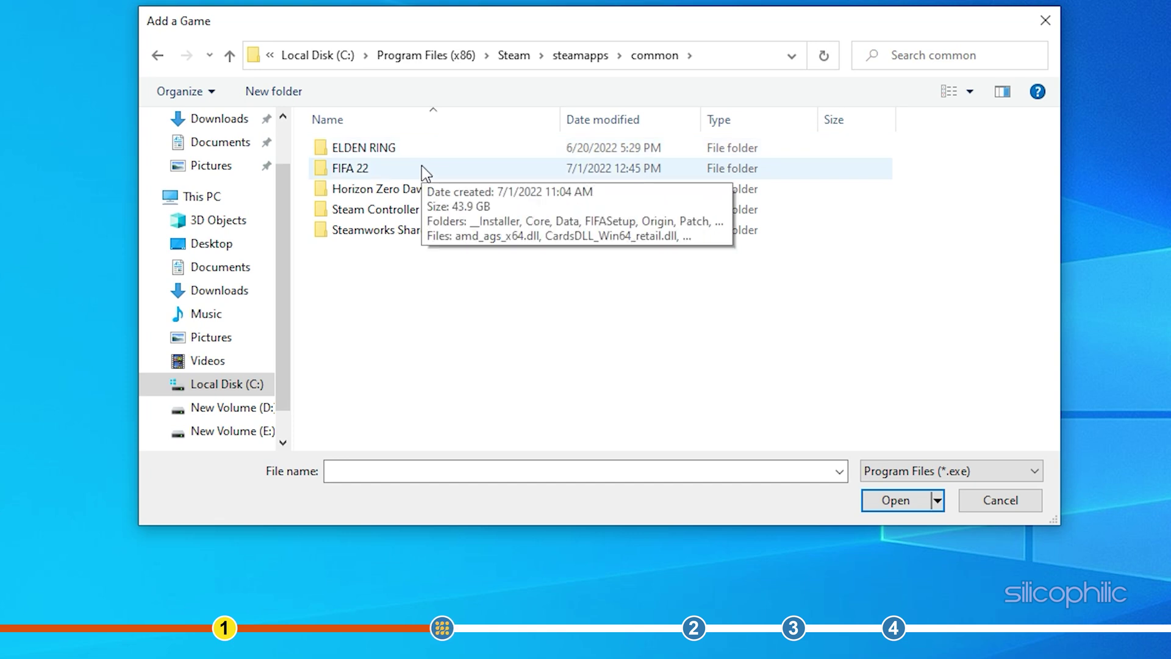
double_click(422, 166)
Pick the FIFA22 application and add it to the library
click(422, 309)
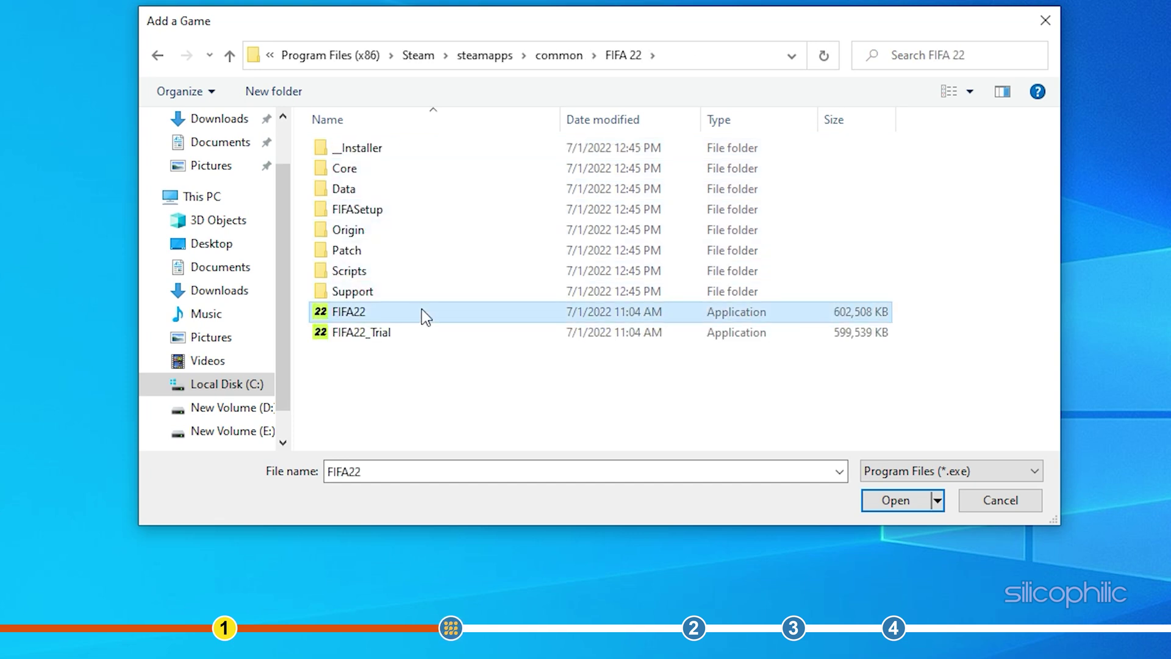
click(920, 497)
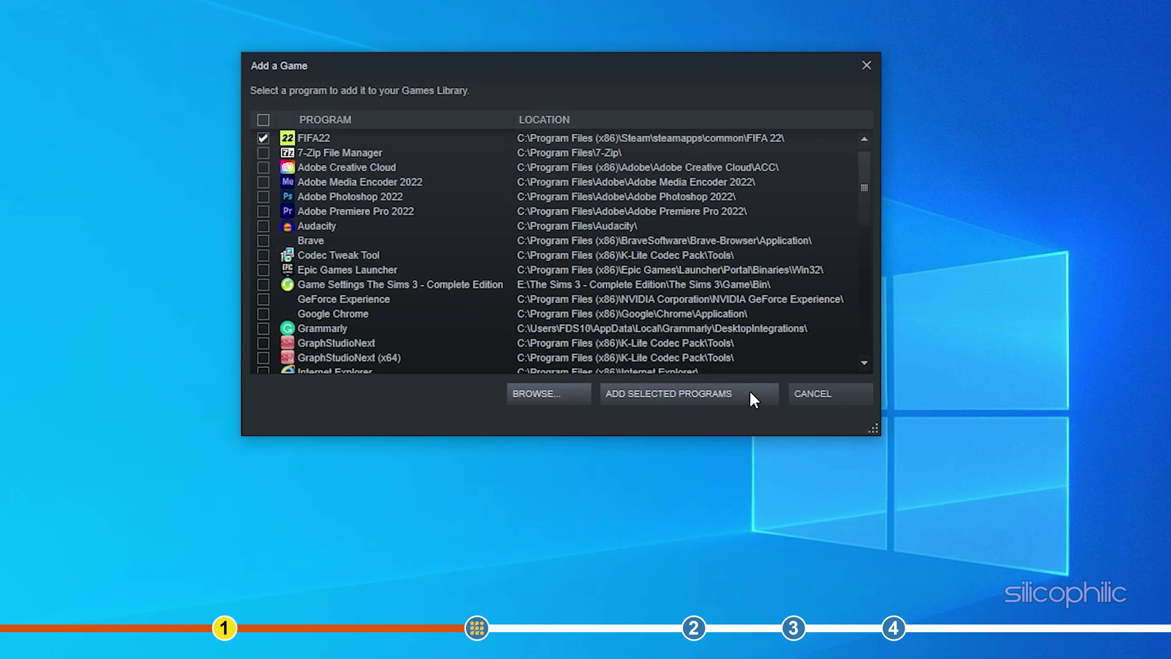
click(751, 392)
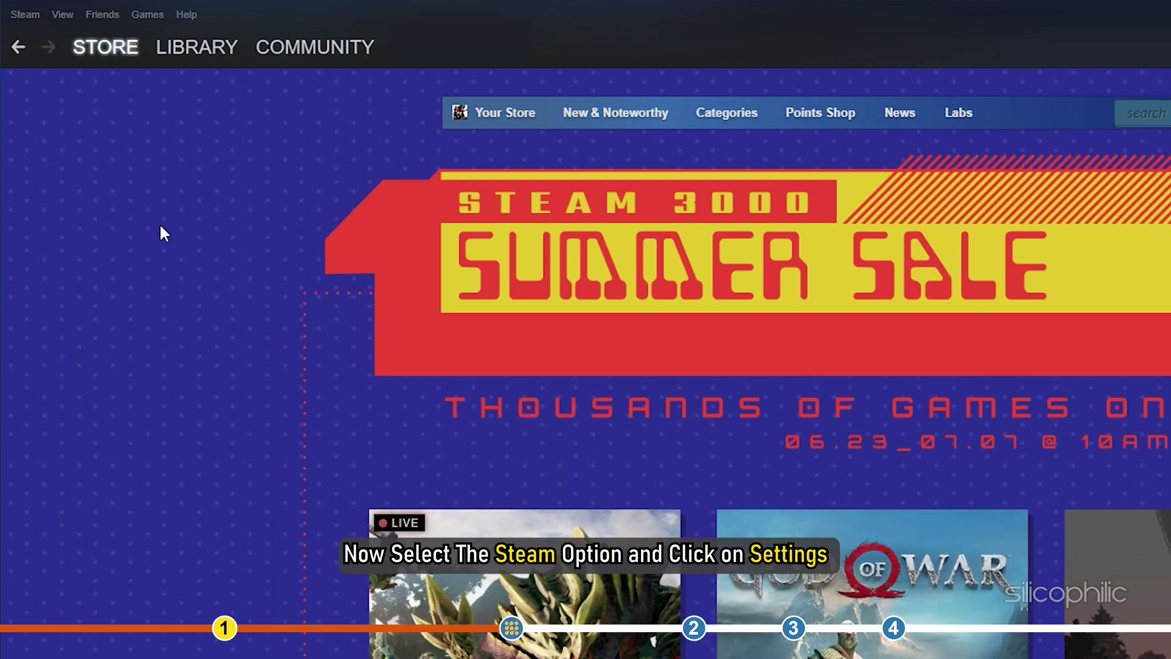
Open Steam Settings > Controller > General Controller Settings to see the Xbox 360 Controller
click(37, 10)
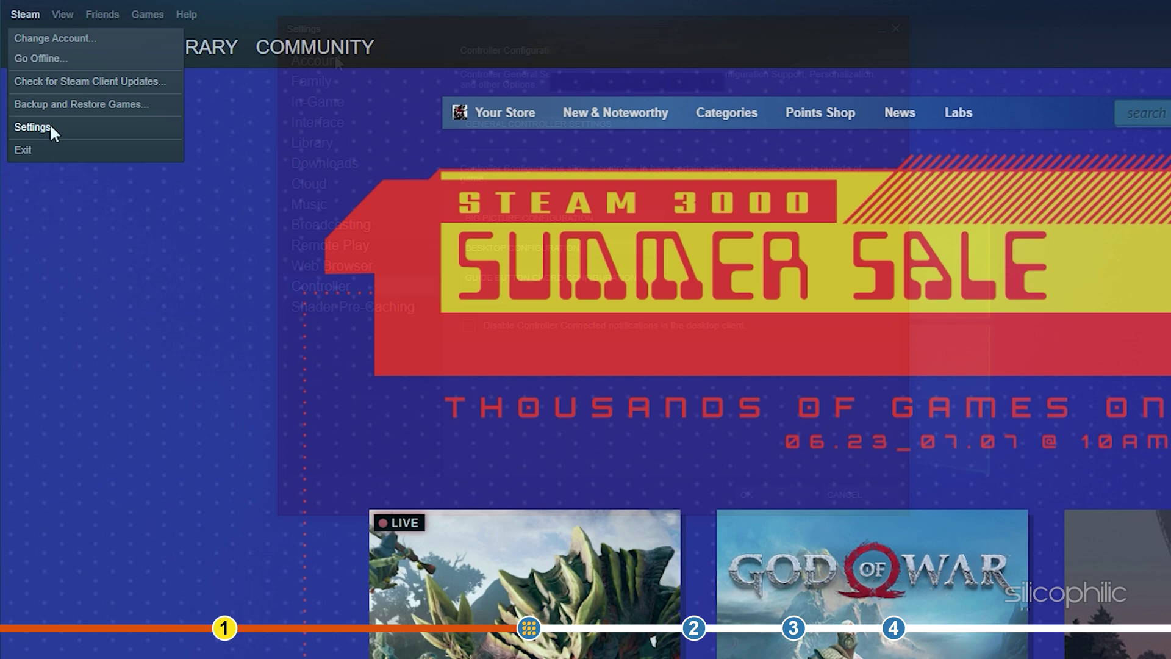
click(49, 125)
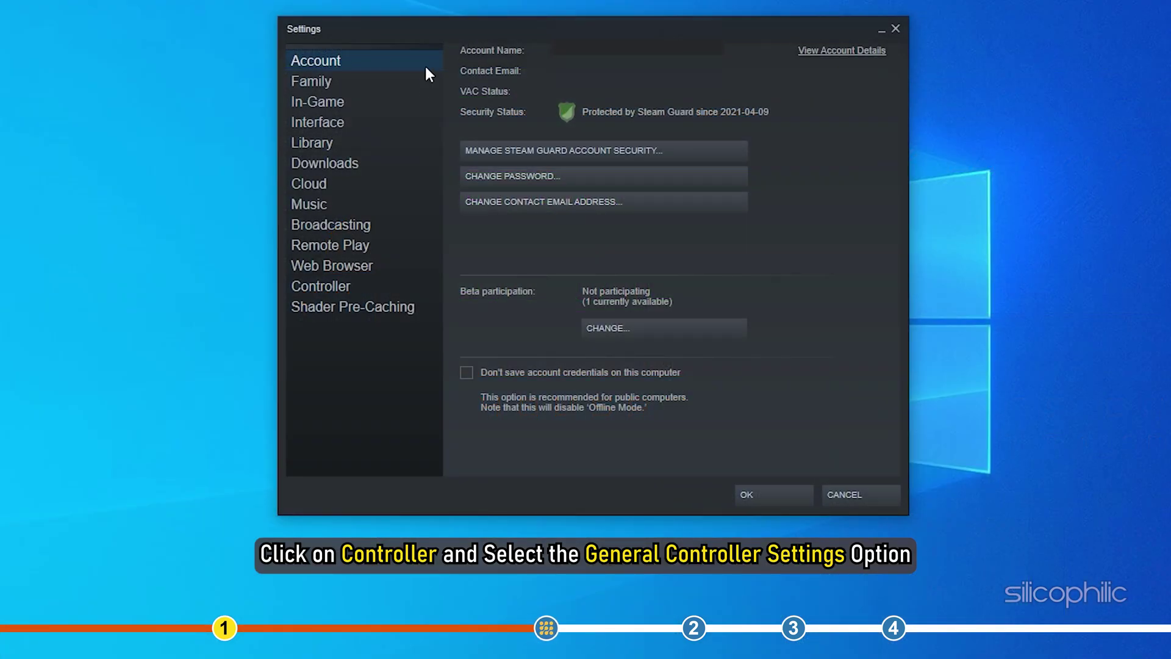
click(383, 284)
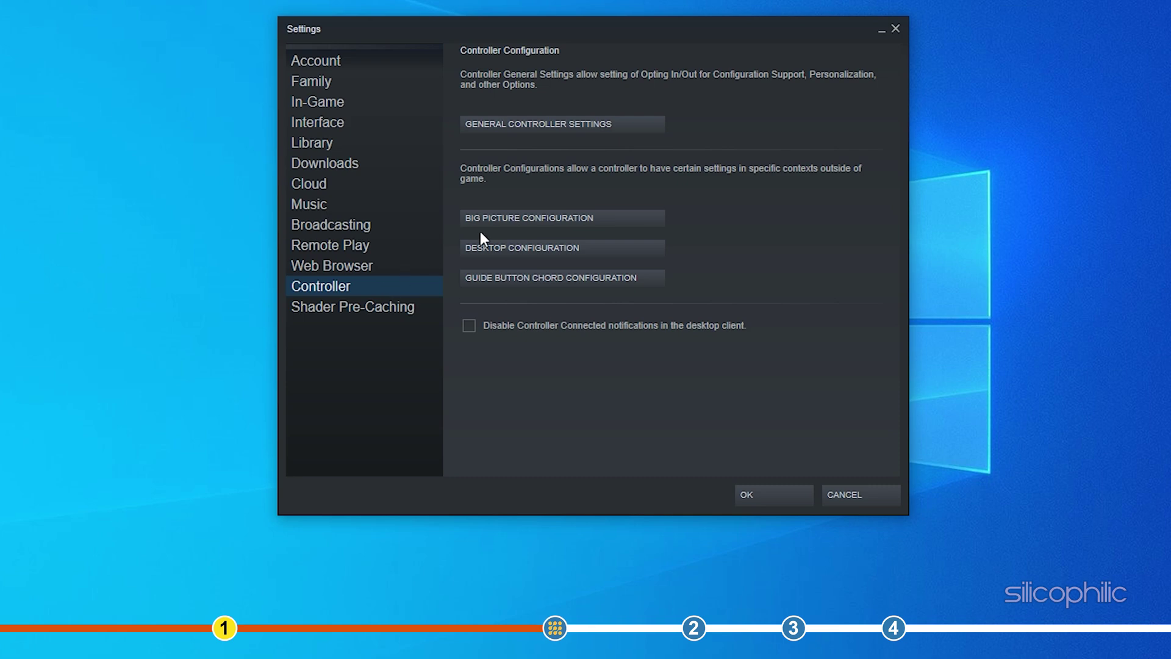
click(635, 121)
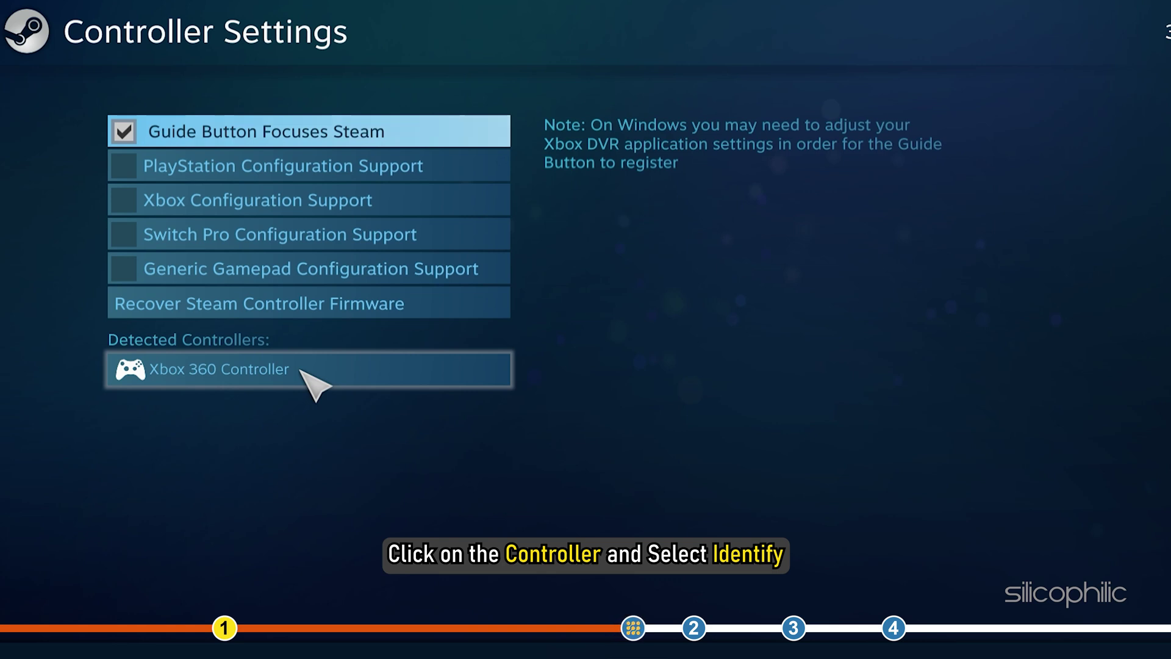
Select the detected Xbox 360 Controller and run Identify on it
click(301, 369)
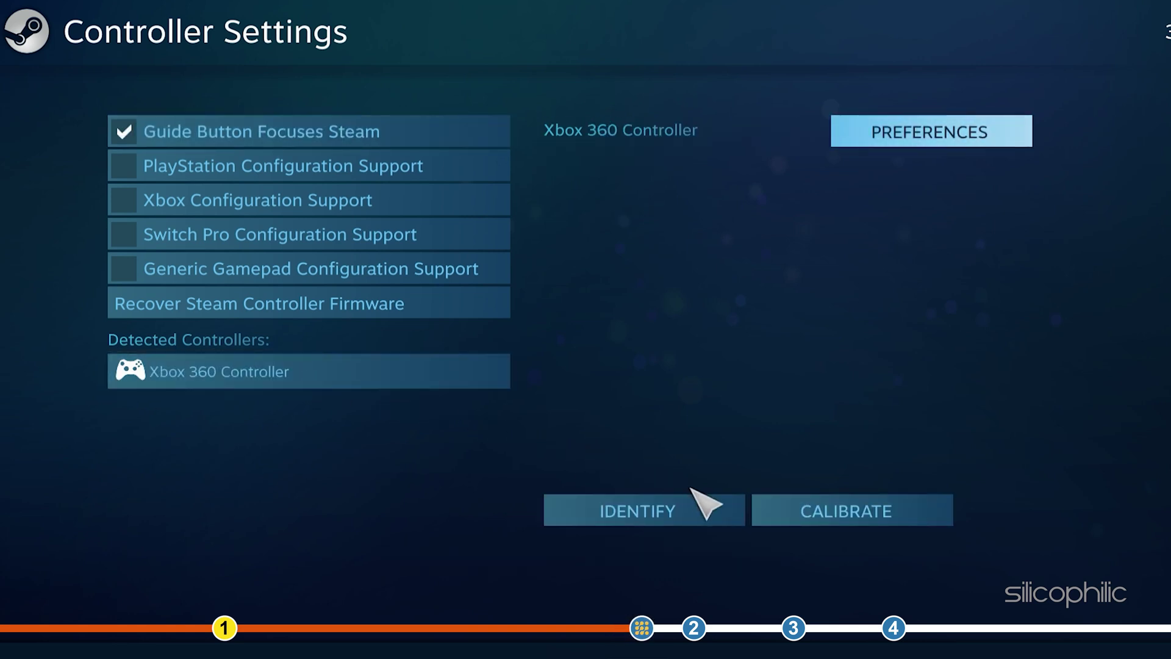
click(712, 505)
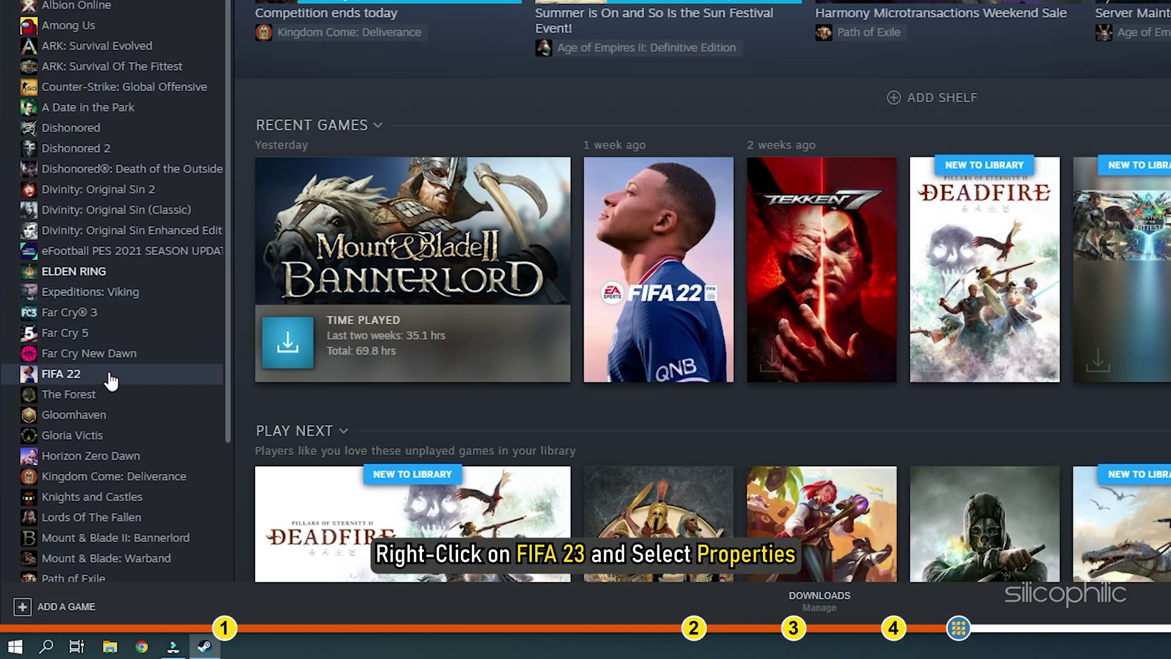
Open the Properties window for FIFA 22 from its Library context menu
right_click(108, 373)
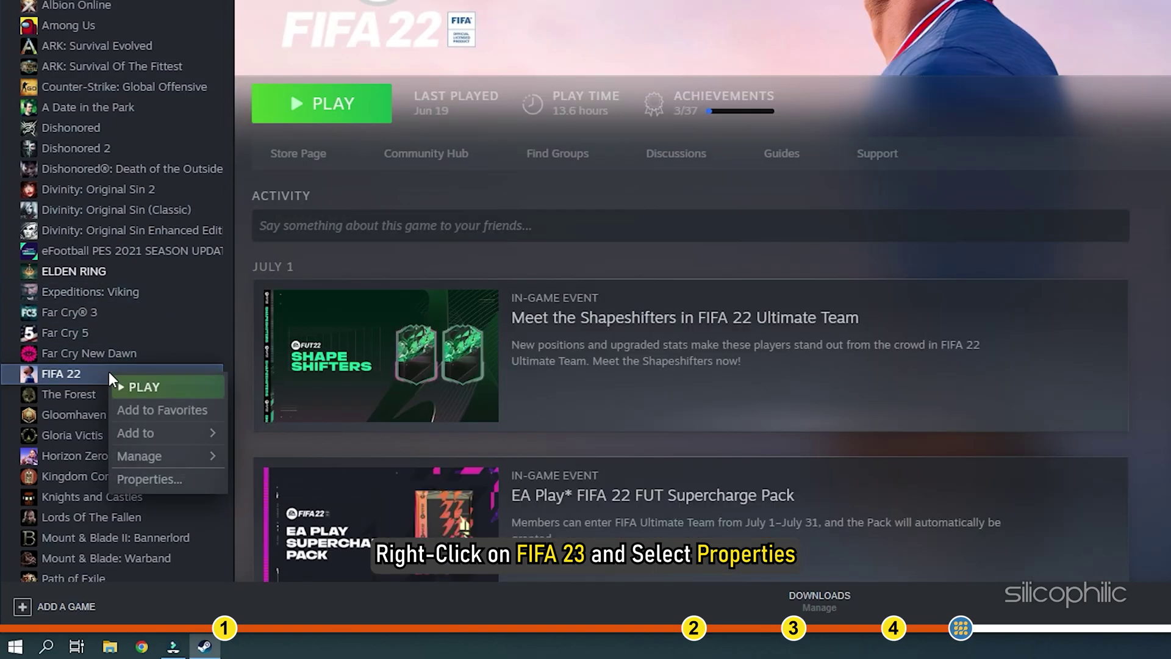
click(224, 480)
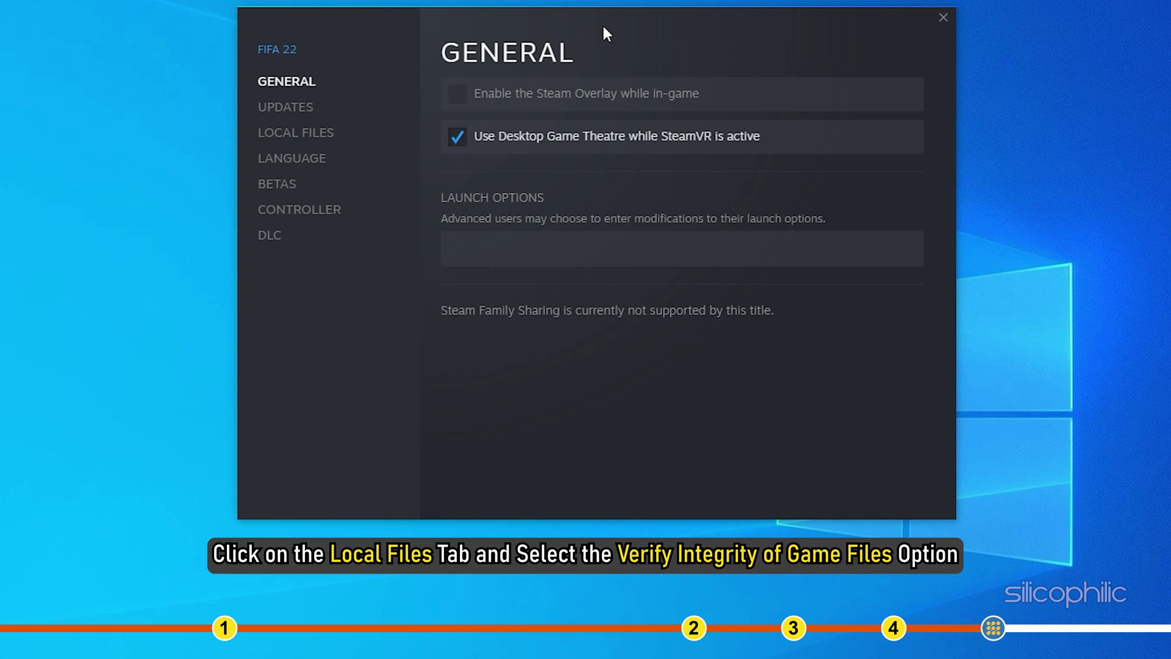
Verify the integrity of FIFA 22's game files from its Local Files settings
click(351, 139)
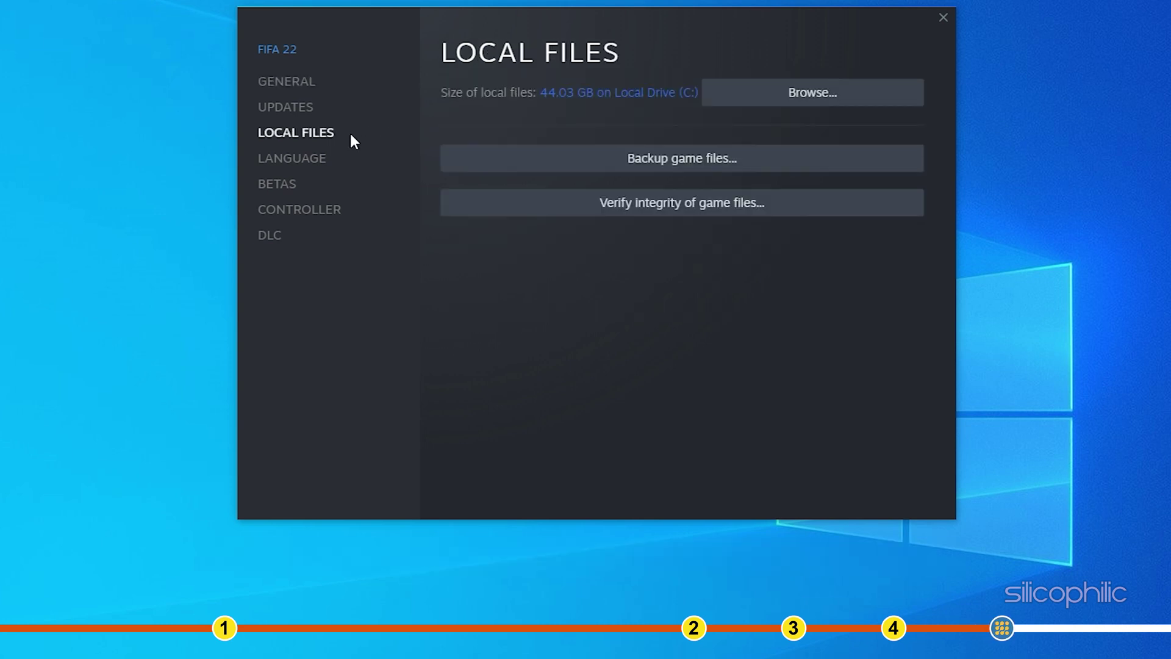
click(787, 214)
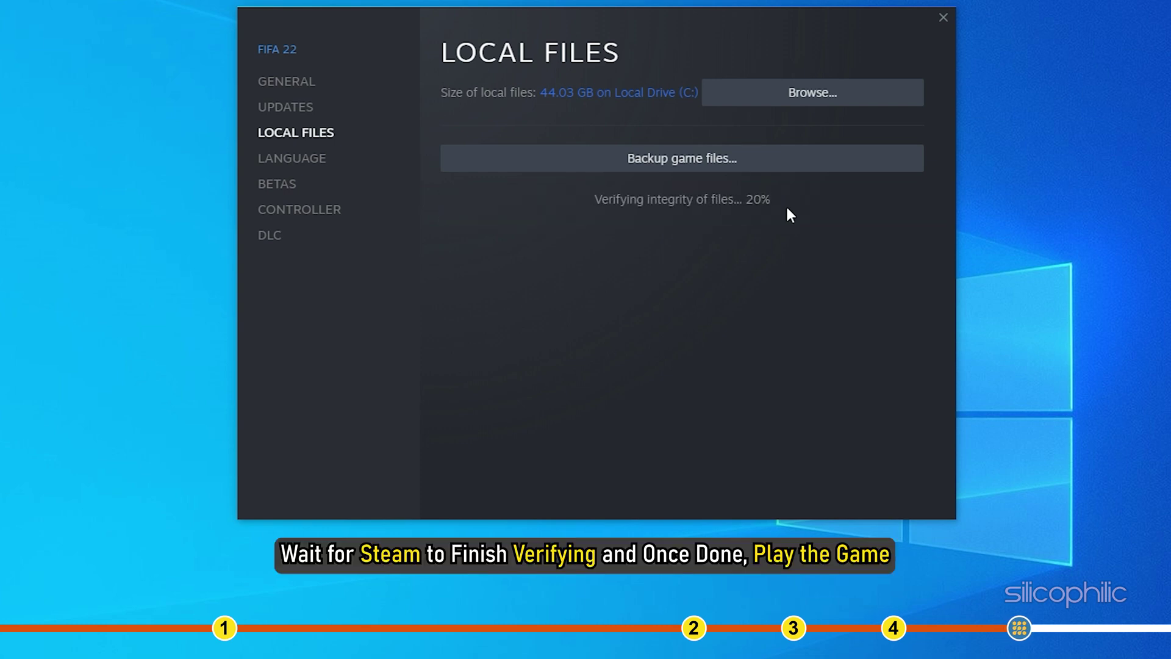